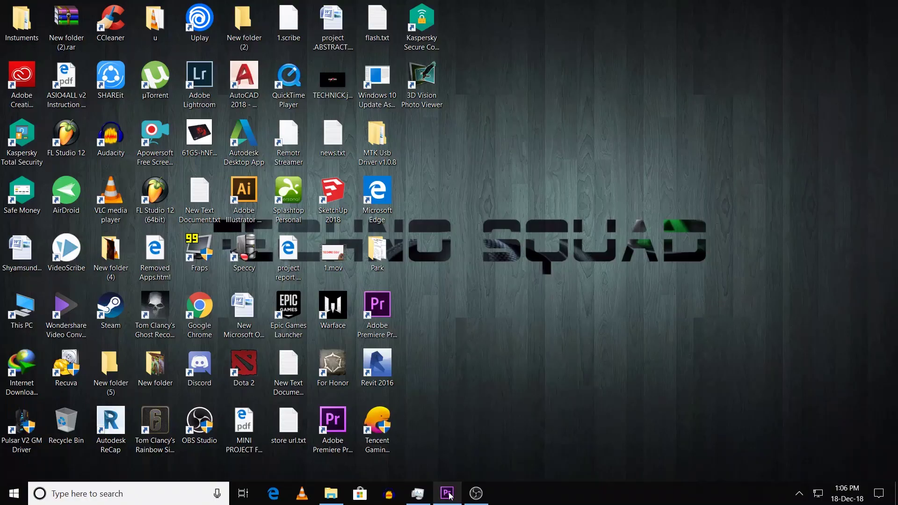
# Place VID_20180919_132456.mp4 at the start of Sequence 01, matching the sequence settings to the clip.
pyautogui.click(447, 492)
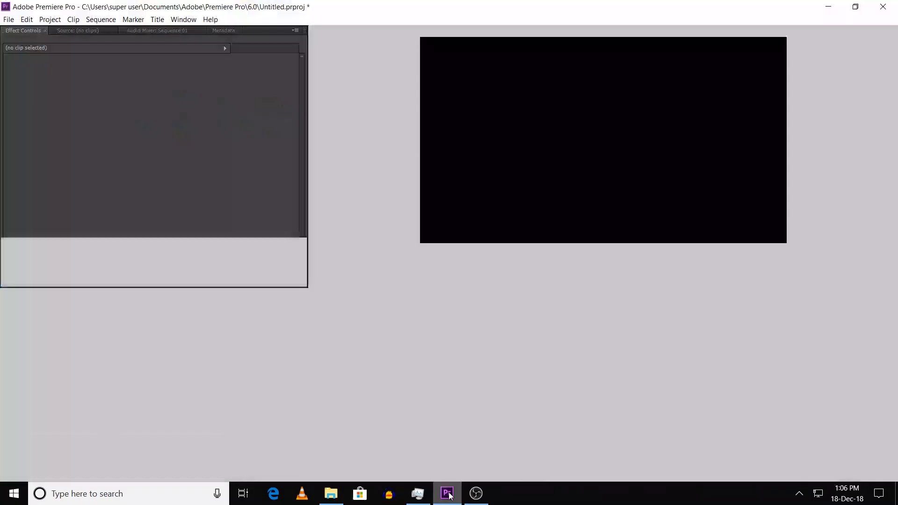
pyautogui.click(144, 416)
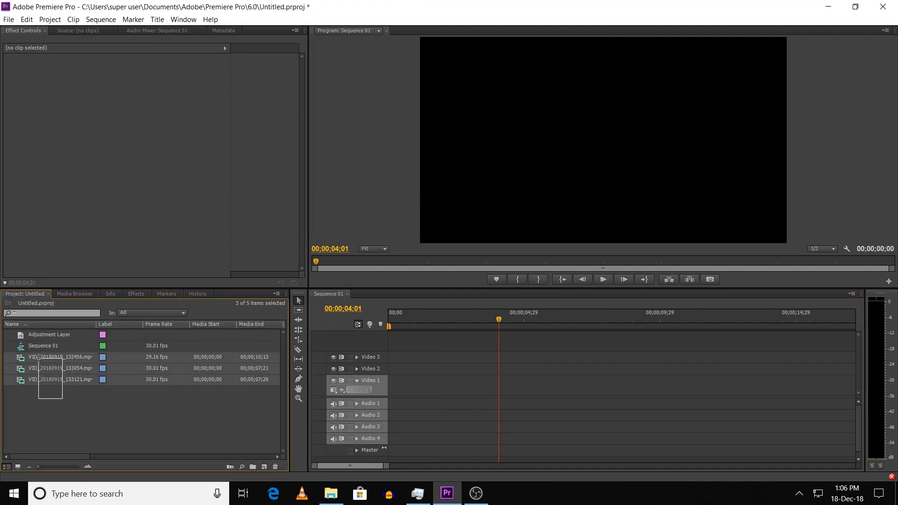
pyautogui.moveTo(42, 359); pyautogui.dragTo(450, 415)
pyautogui.click(454, 263)
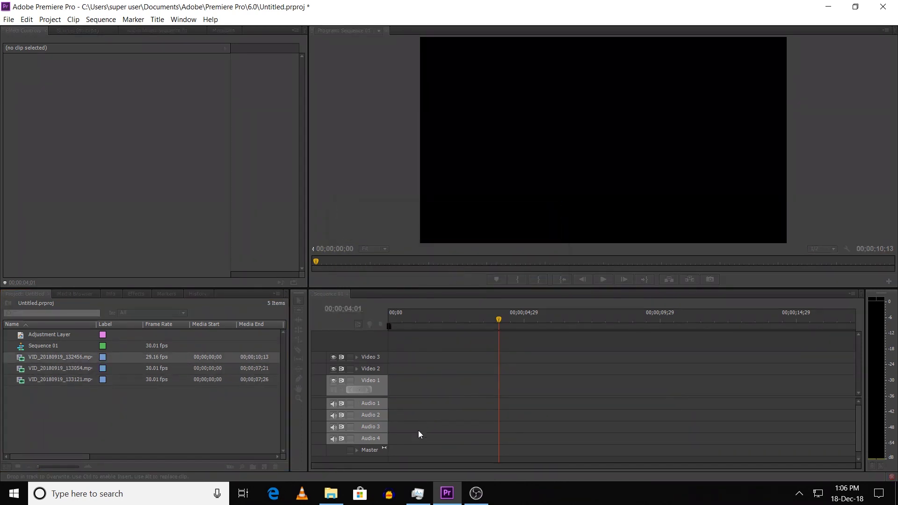
pyautogui.moveTo(387, 466); pyautogui.dragTo(415, 466)
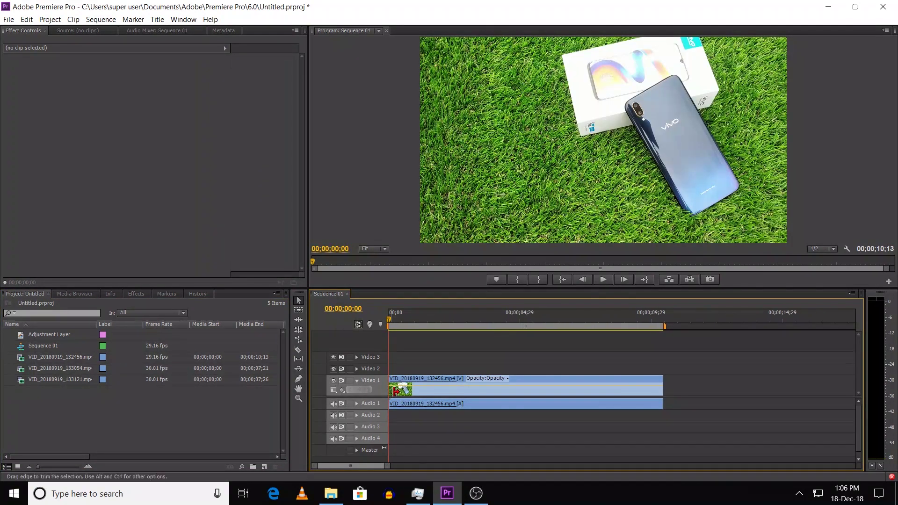
# Trim the first clip at about 00;00;01;22 and add VID_20180919_133054.mp4 right after it.
pyautogui.moveTo(387, 466); pyautogui.dragTo(392, 469)
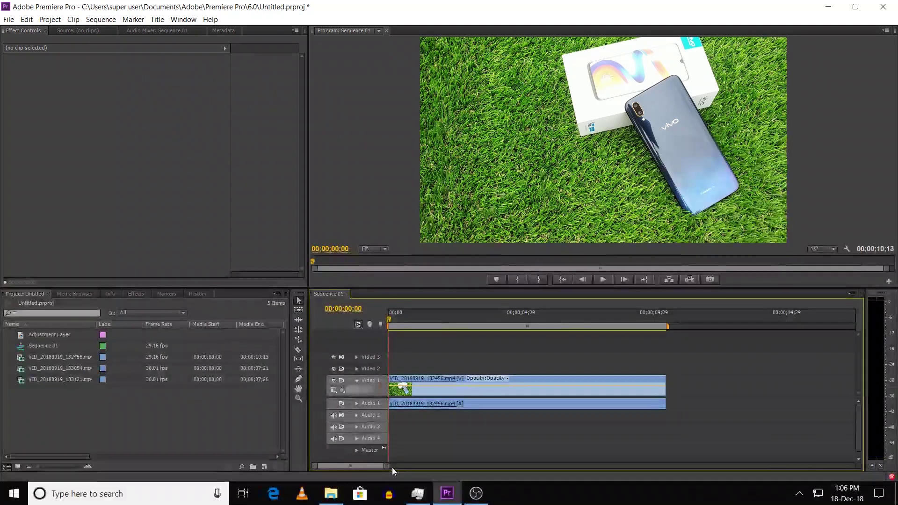
pyautogui.moveTo(388, 319); pyautogui.dragTo(437, 344)
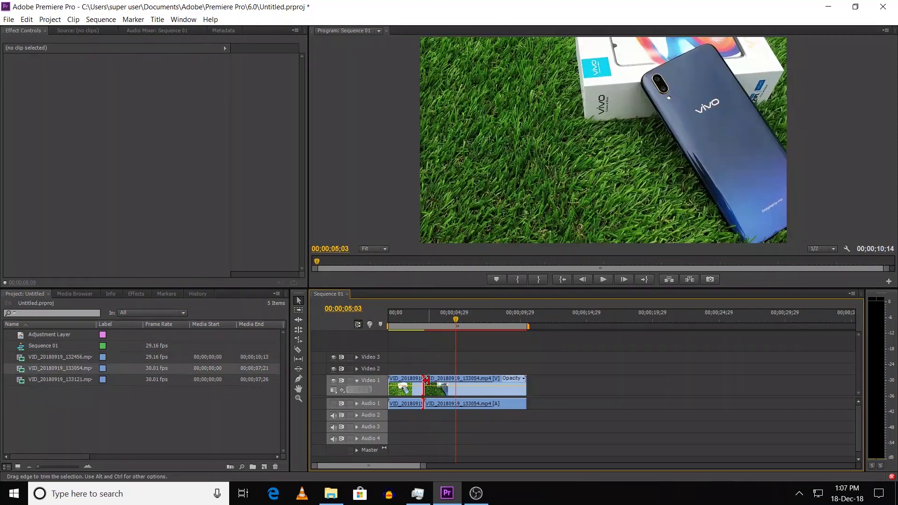
pyautogui.moveTo(423, 380)
pyautogui.mouseDown()
pyautogui.moveTo(455, 380)
pyautogui.moveTo(431, 385)
pyautogui.mouseUp()
# Trim the end of the second clip with the playhead near 00;00;05;11.
pyautogui.moveTo(426, 326); pyautogui.dragTo(460, 335)
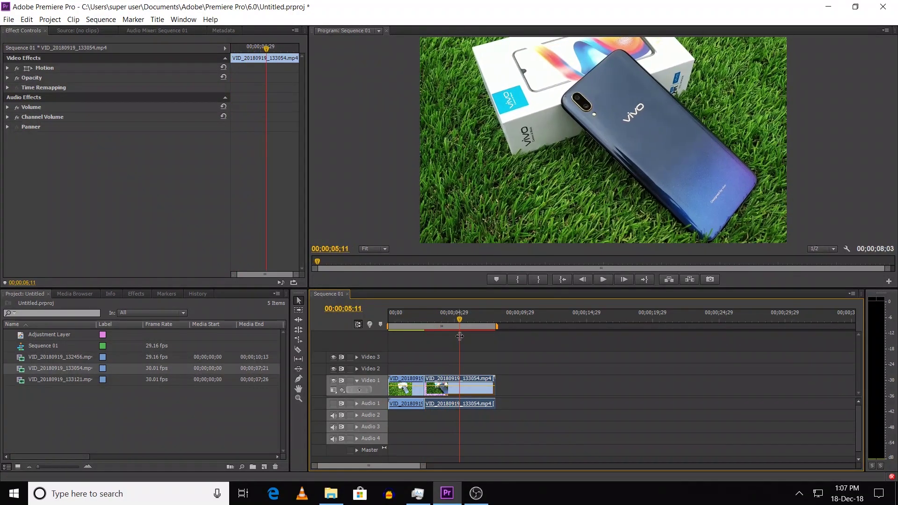
pyautogui.click(501, 387)
pyautogui.moveTo(468, 379)
pyautogui.mouseDown()
pyautogui.moveTo(489, 378)
pyautogui.moveTo(457, 378)
pyautogui.mouseUp()
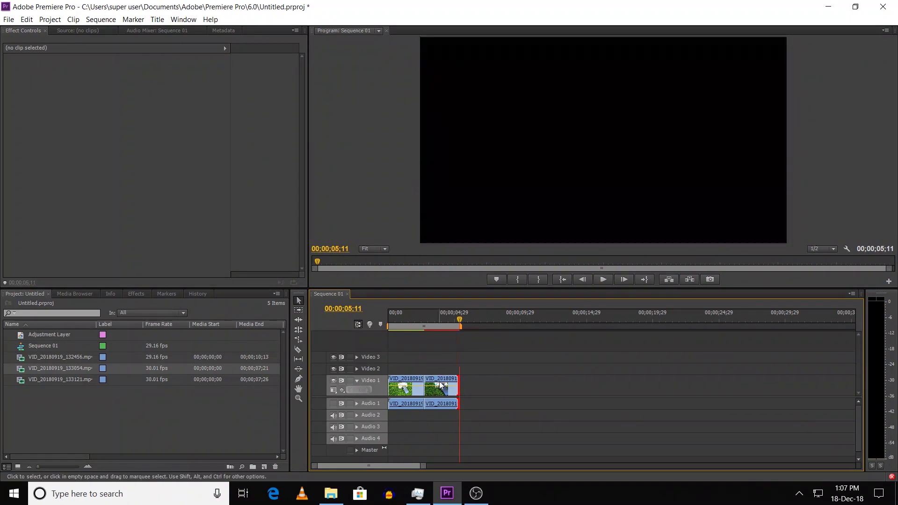
# Slow the second clip to 70% speed and trim its end back to the playhead.
pyautogui.click(440, 385)
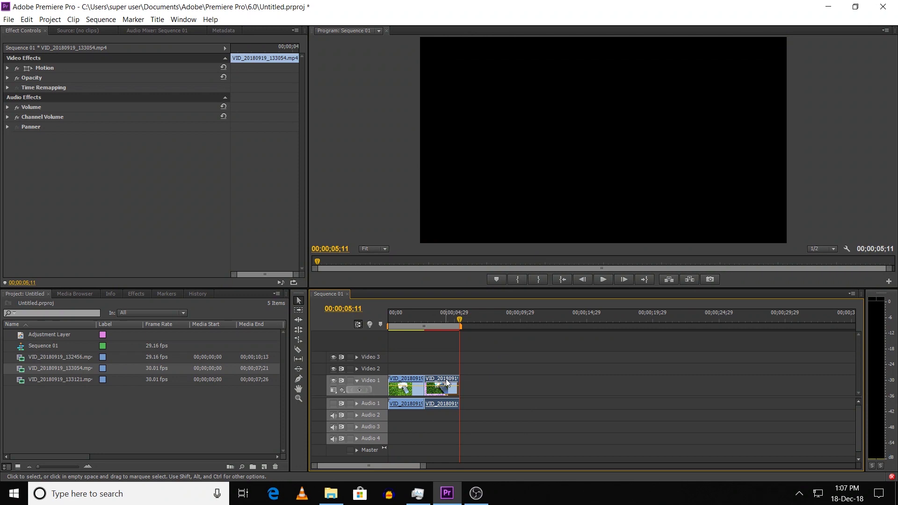
pyautogui.rightClick(446, 383)
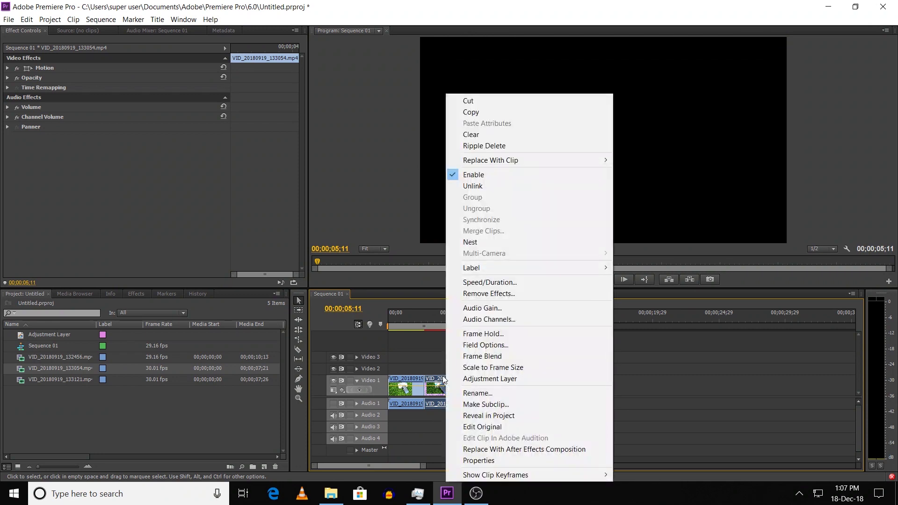
pyautogui.click(527, 284)
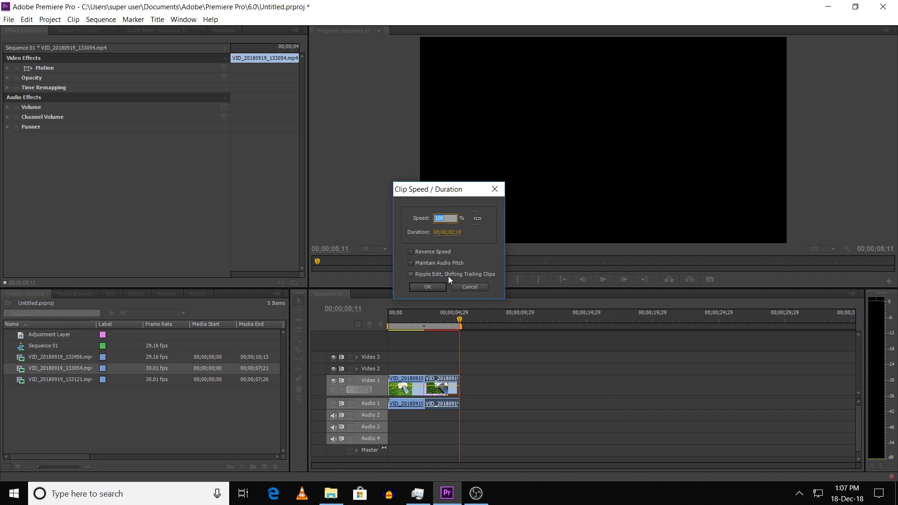
pyautogui.write('70')
pyautogui.press('Return')
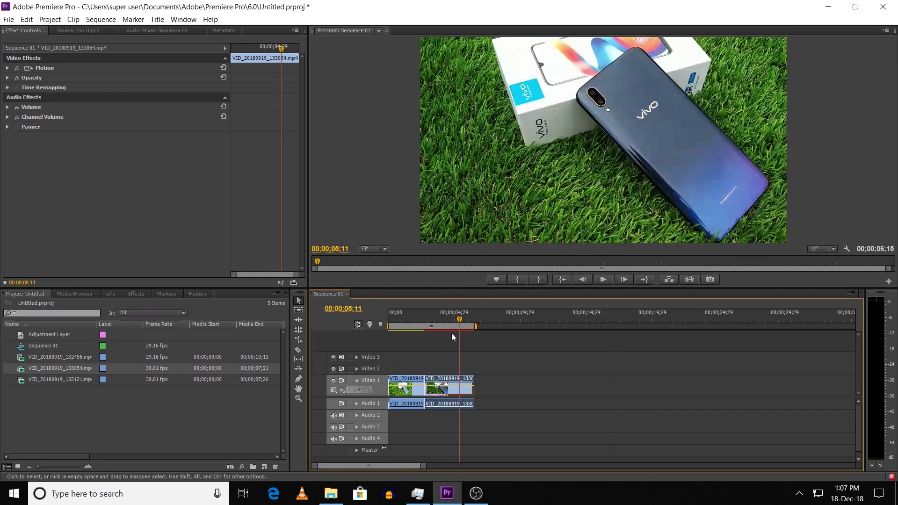
pyautogui.moveTo(442, 321); pyautogui.dragTo(461, 333)
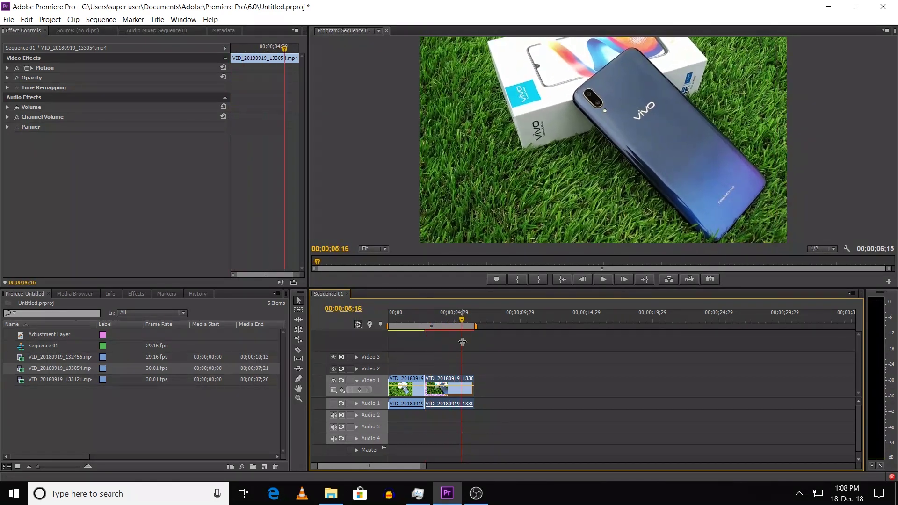
pyautogui.moveTo(470, 384); pyautogui.dragTo(461, 384)
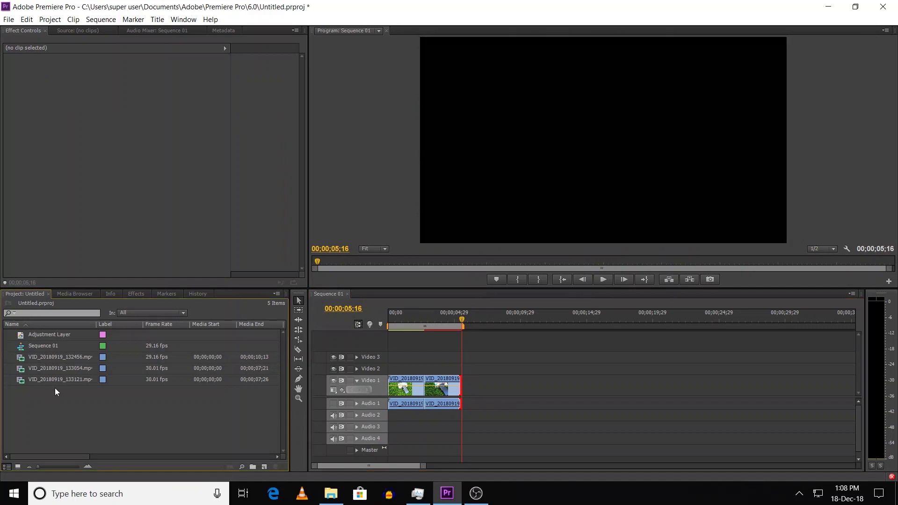
# Add VID_20180919_133121.mp4 as the third clip and trim both its start and end.
pyautogui.click(62, 378)
pyautogui.moveTo(63, 378); pyautogui.dragTo(490, 323)
pyautogui.moveTo(464, 380); pyautogui.dragTo(491, 379)
pyautogui.moveTo(489, 321); pyautogui.dragTo(525, 334)
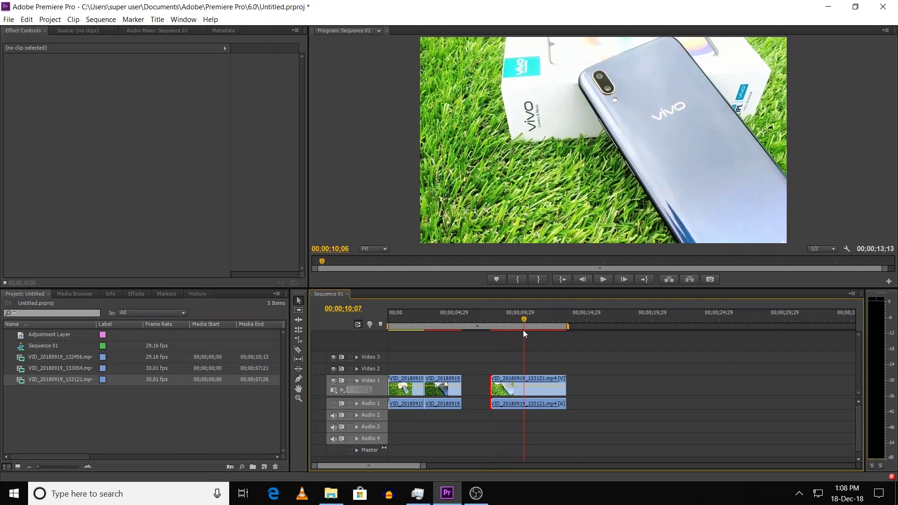
pyautogui.moveTo(564, 385); pyautogui.dragTo(509, 380)
# Set the third clip's speed to 7% with Speed/Duration.
pyautogui.rightClick(509, 380)
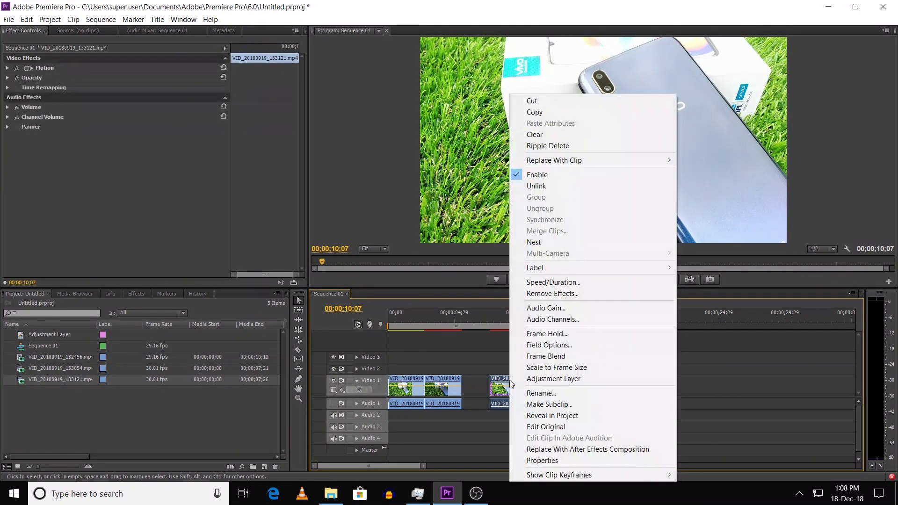
pyautogui.click(558, 283)
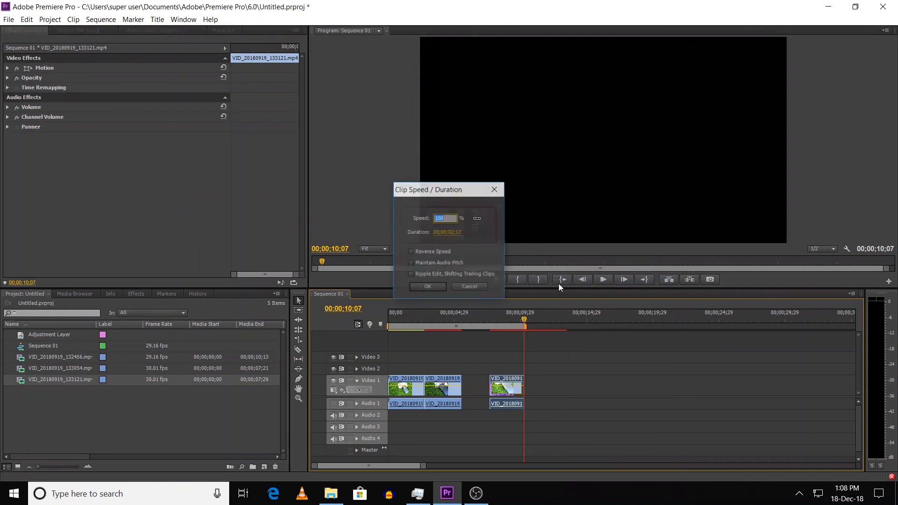
pyautogui.write('70')
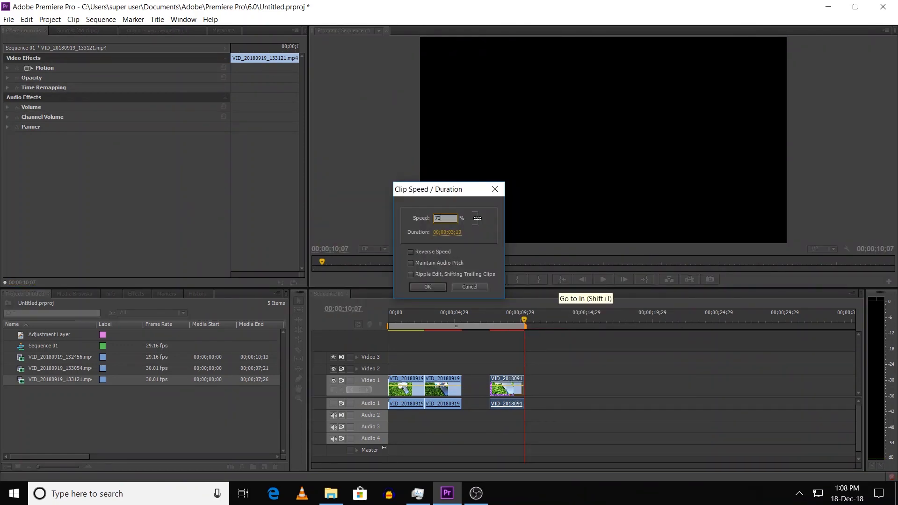
pyautogui.press('Return')
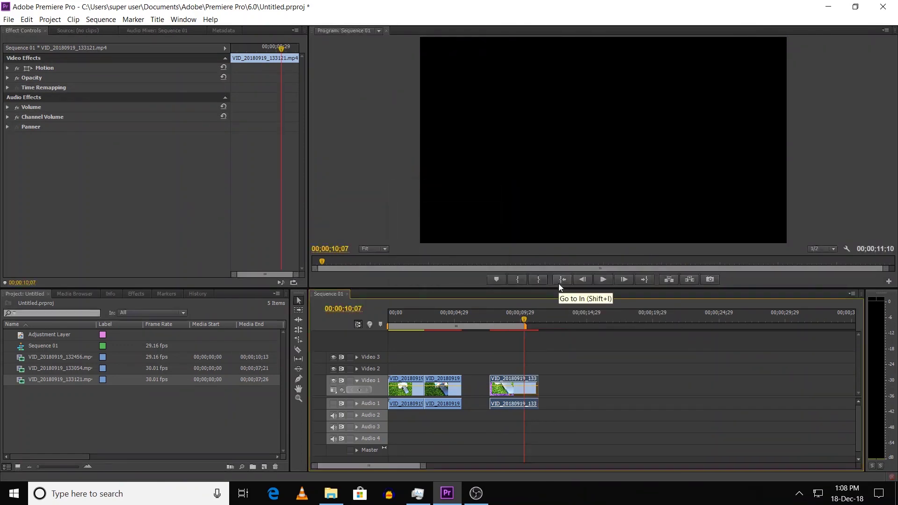
# Trim the third clip's end and close the gap against the second clip.
pyautogui.click(527, 380)
pyautogui.moveTo(527, 380); pyautogui.dragTo(460, 385)
pyautogui.moveTo(423, 466); pyautogui.dragTo(372, 465)
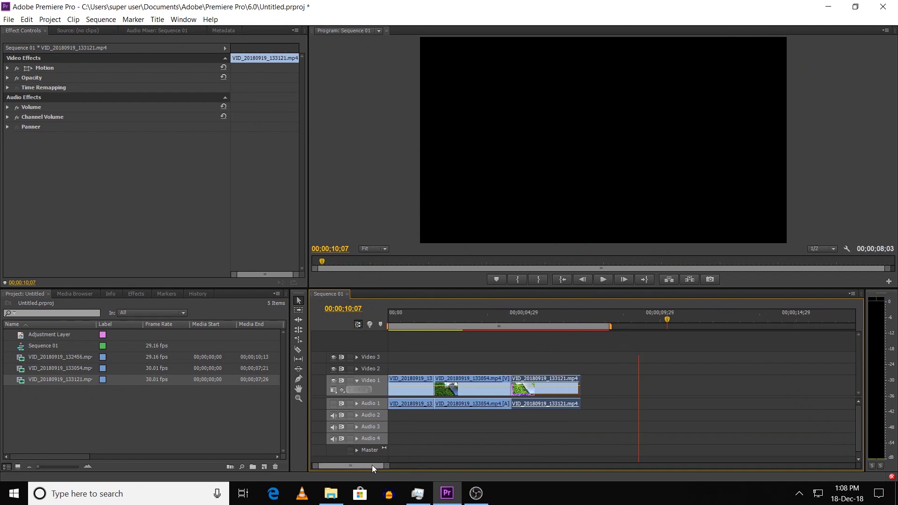
# Check the first two clips and preview the sequence from 00;00;02;15.
pyautogui.click(447, 325)
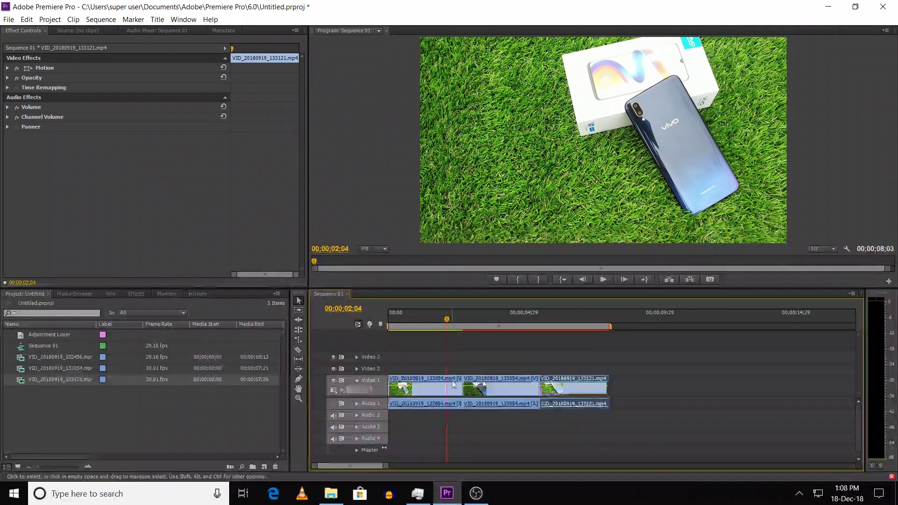
pyautogui.click(453, 385)
pyautogui.click(480, 384)
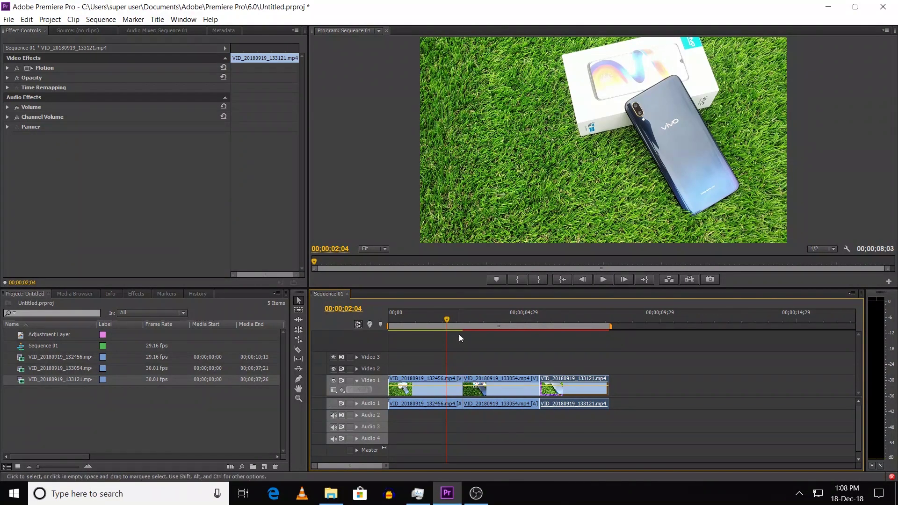
pyautogui.click(456, 320)
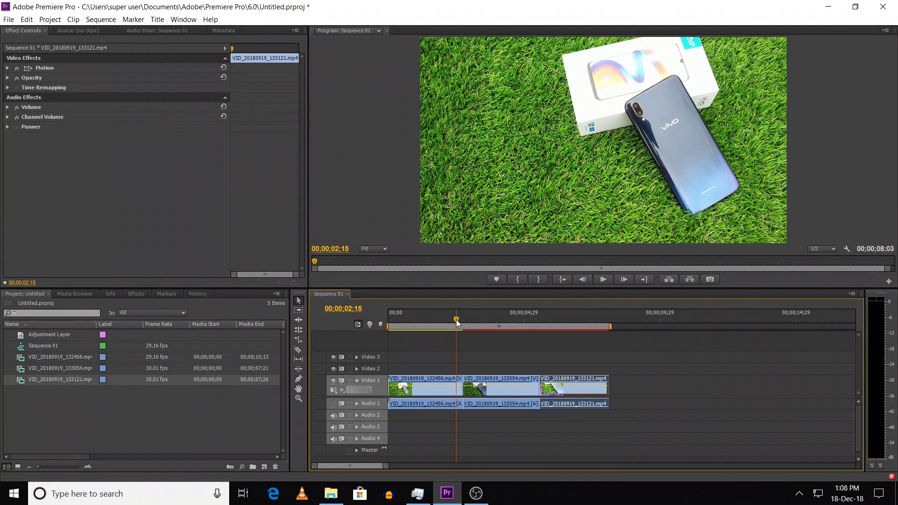
pyautogui.press('space')
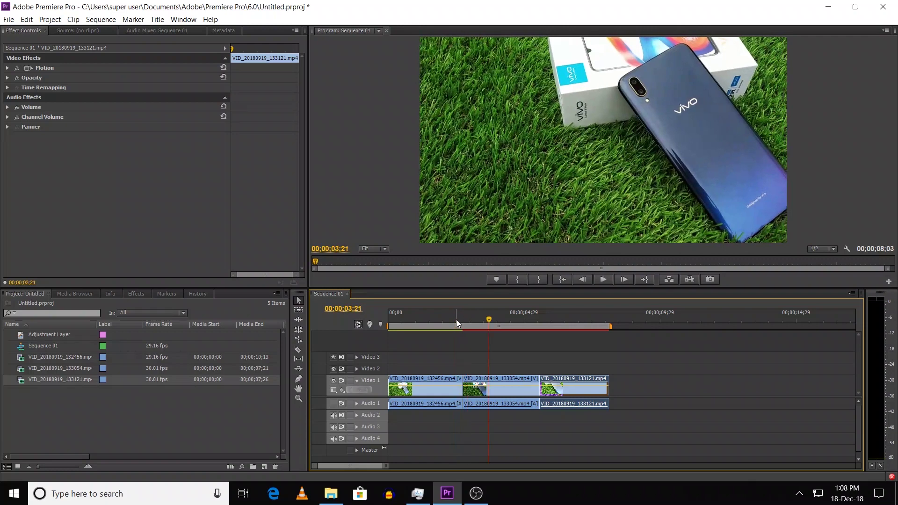
pyautogui.moveTo(456, 319); pyautogui.dragTo(461, 321)
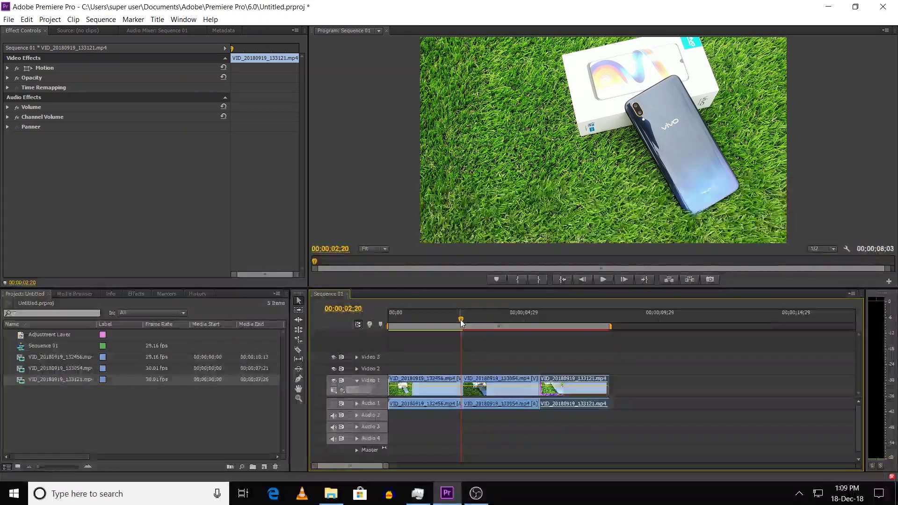
pyautogui.moveTo(385, 466); pyautogui.dragTo(381, 466)
# Put a 1-second Cross Dissolve from Video Transitions > Dissolve on the cut between clips one and two.
pyautogui.click(136, 293)
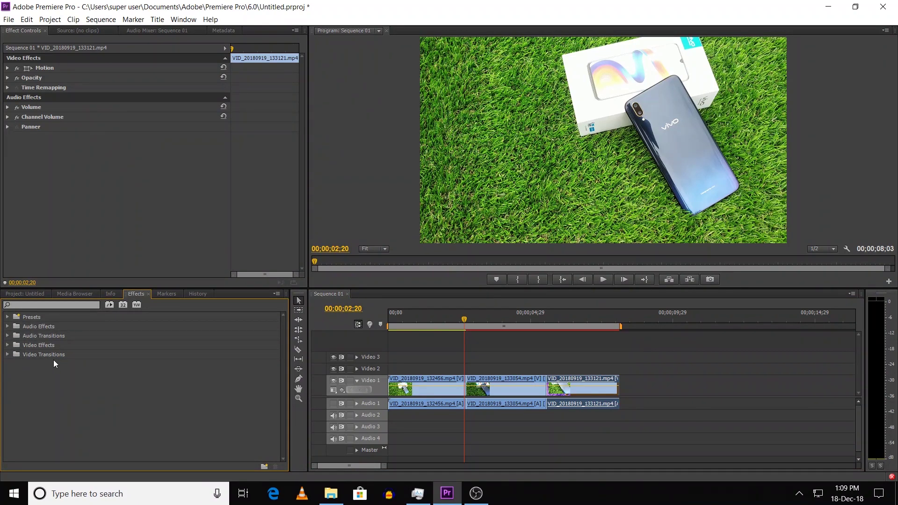
pyautogui.click(8, 355)
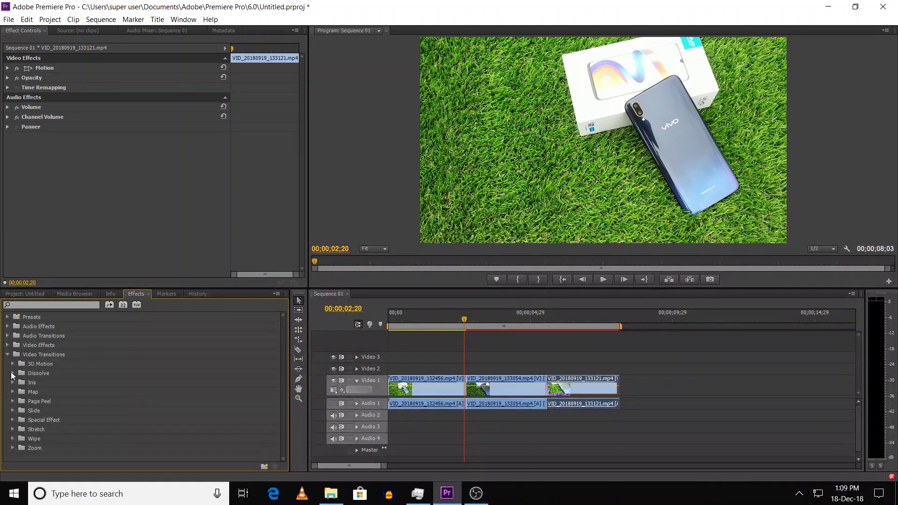
pyautogui.click(12, 373)
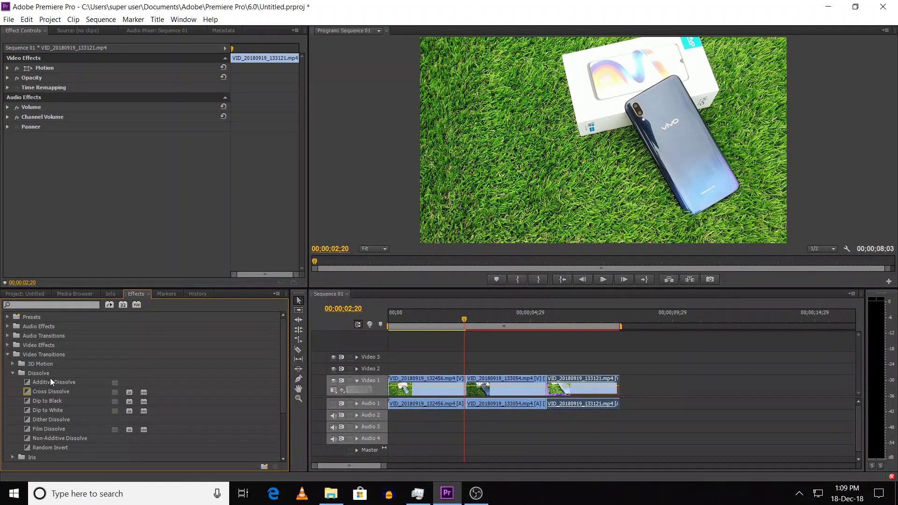
pyautogui.moveTo(49, 393); pyautogui.dragTo(83, 402)
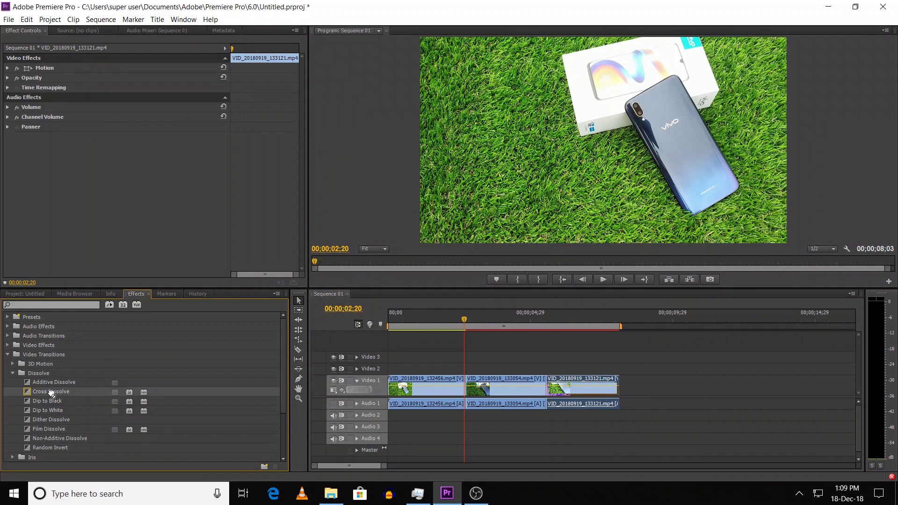
pyautogui.moveTo(281, 403); pyautogui.dragTo(473, 388)
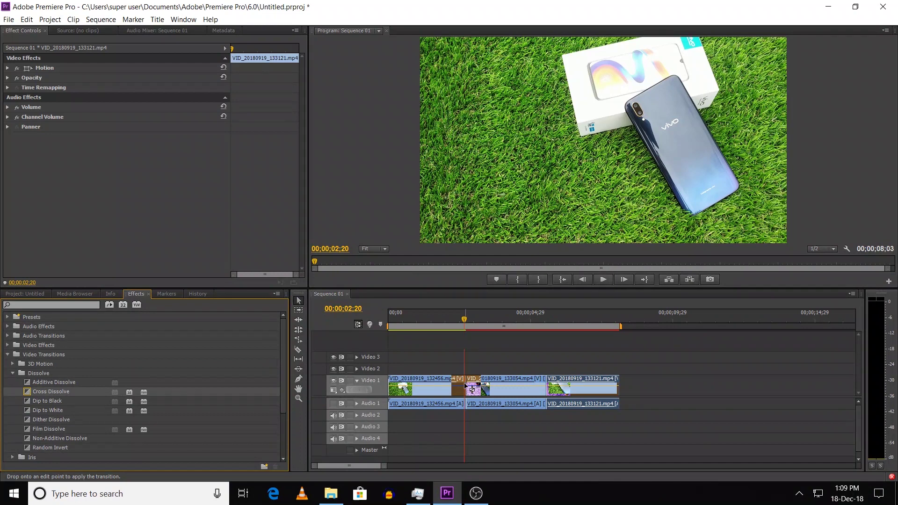
pyautogui.moveTo(474, 389); pyautogui.dragTo(474, 387)
pyautogui.moveTo(381, 466); pyautogui.dragTo(366, 467)
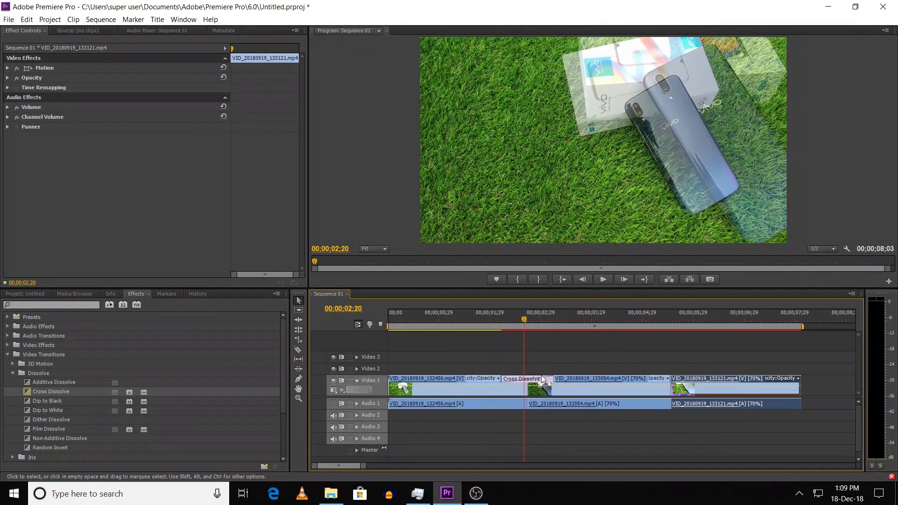
pyautogui.click(521, 380)
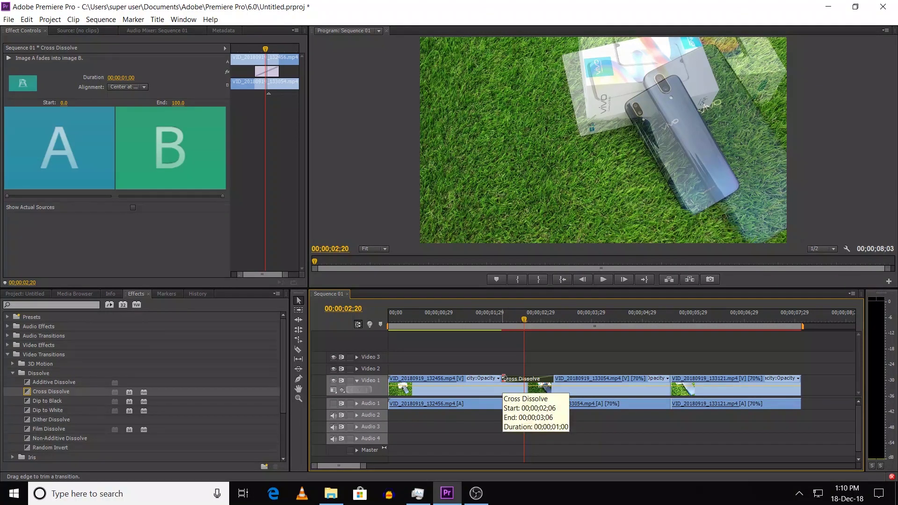
pyautogui.moveTo(504, 378); pyautogui.dragTo(554, 378)
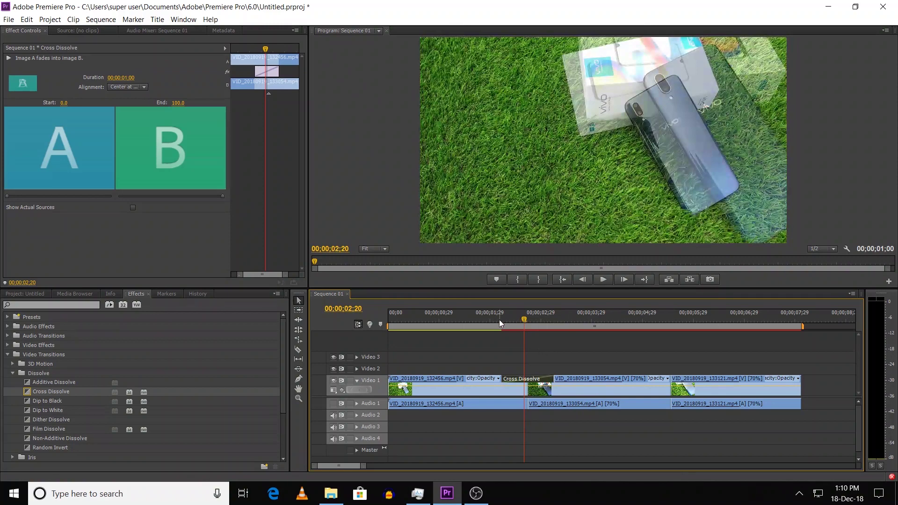
pyautogui.moveTo(500, 322); pyautogui.dragTo(488, 323)
pyautogui.moveTo(487, 322); pyautogui.dragTo(485, 323)
pyautogui.press('space')
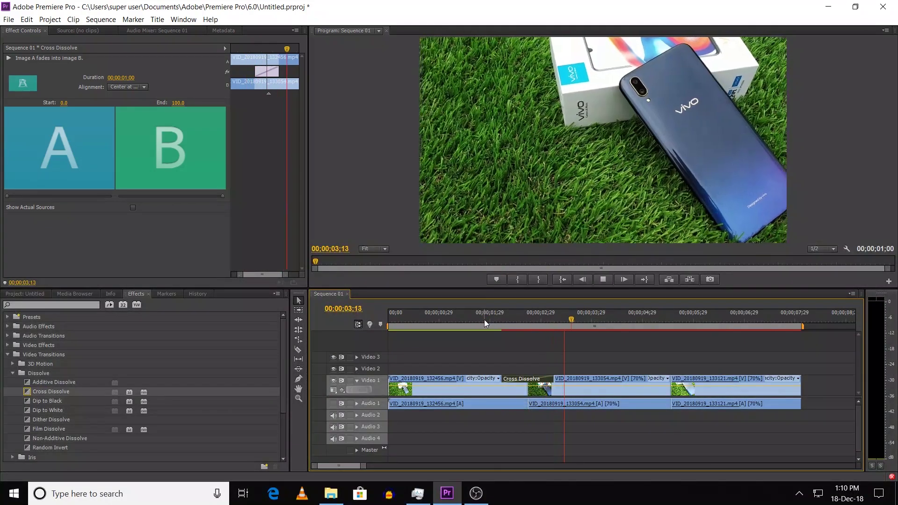
pyautogui.click(484, 319)
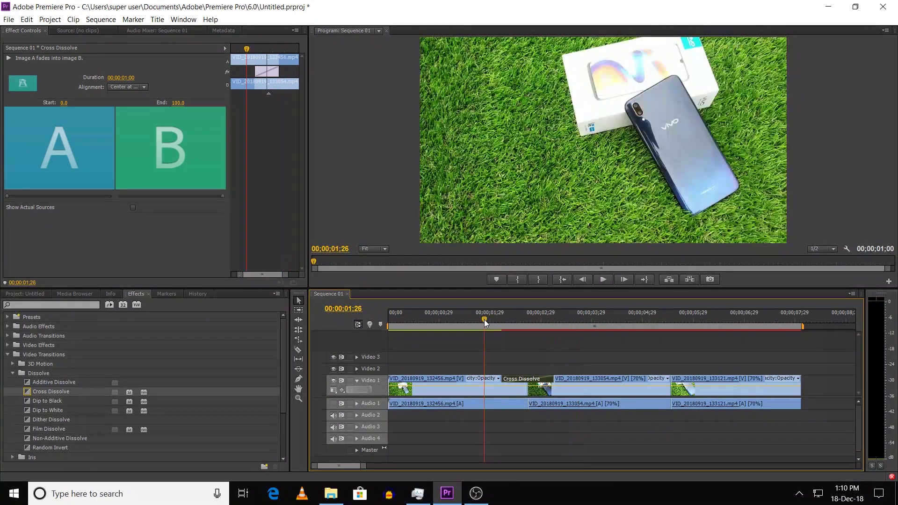
pyautogui.press('space')
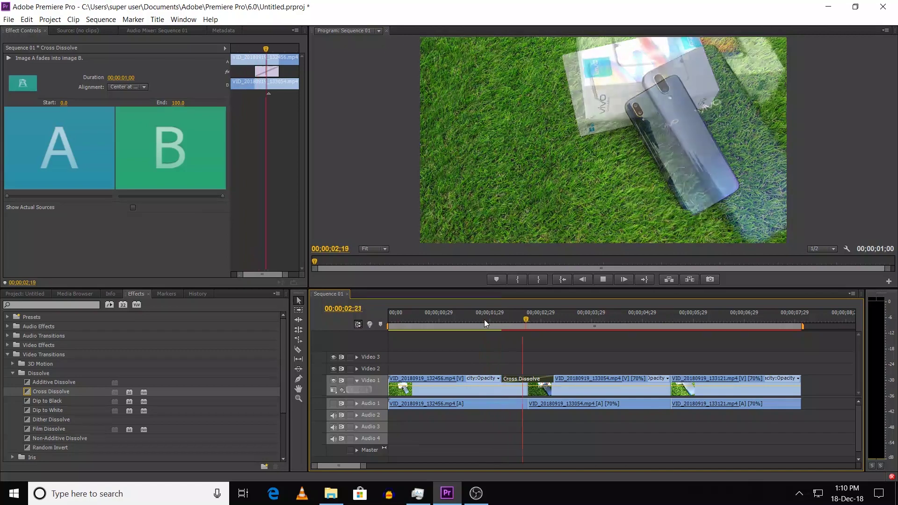
pyautogui.click(484, 319)
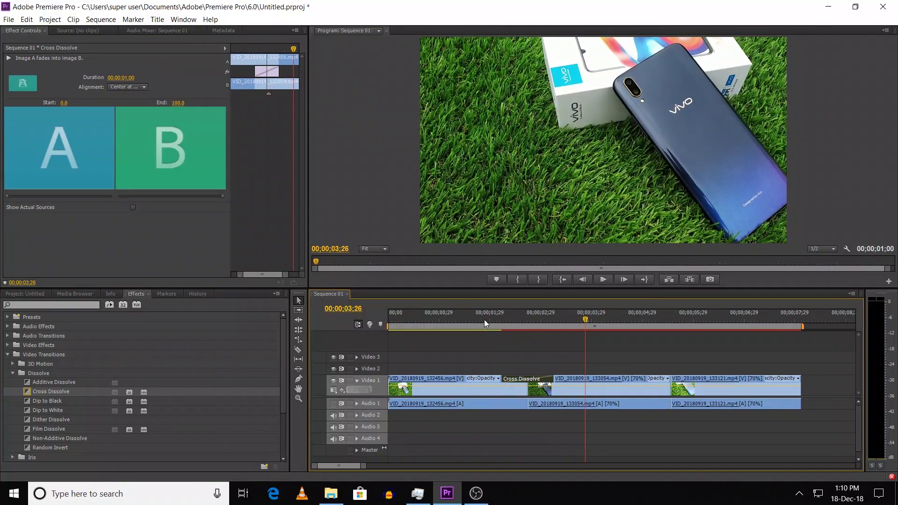
pyautogui.press('space')
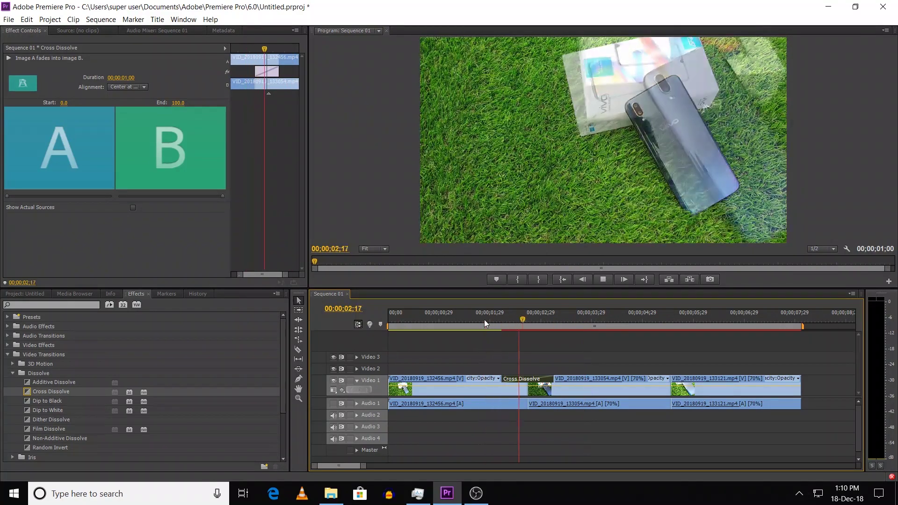
pyautogui.press('space')
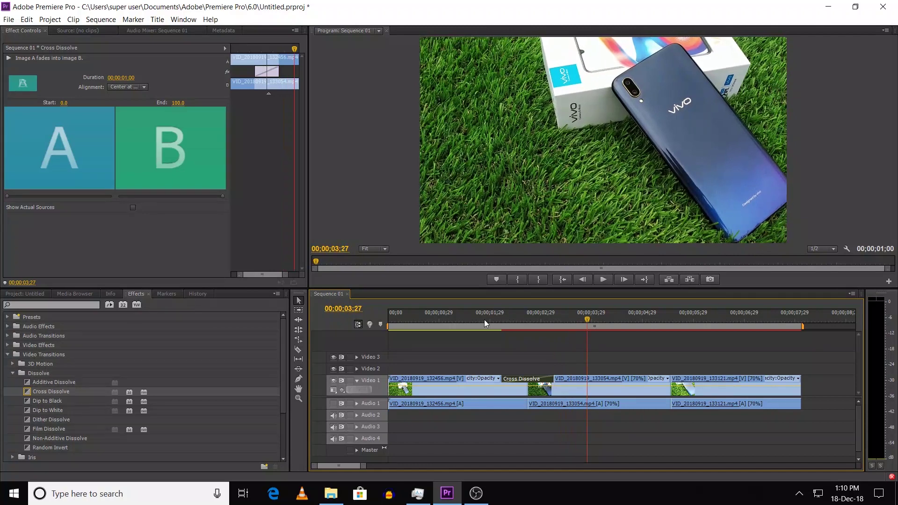
pyautogui.click(664, 318)
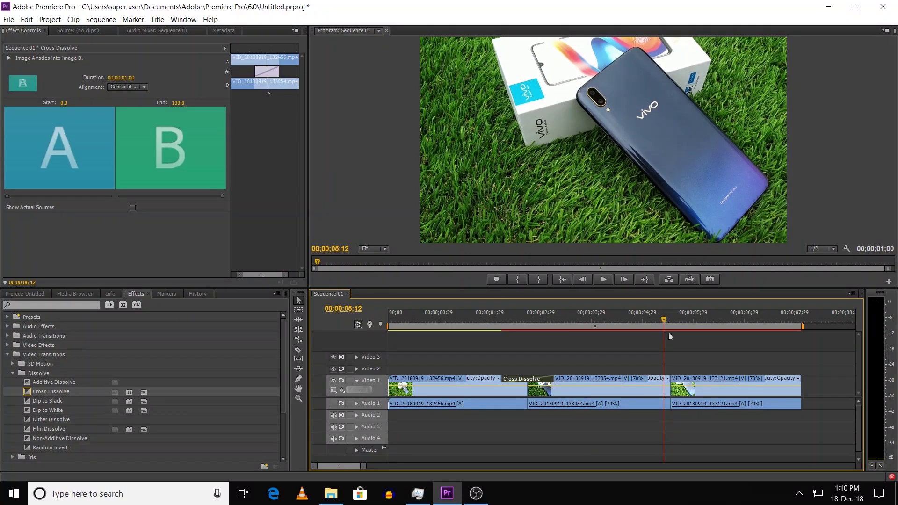
pyautogui.press('-')
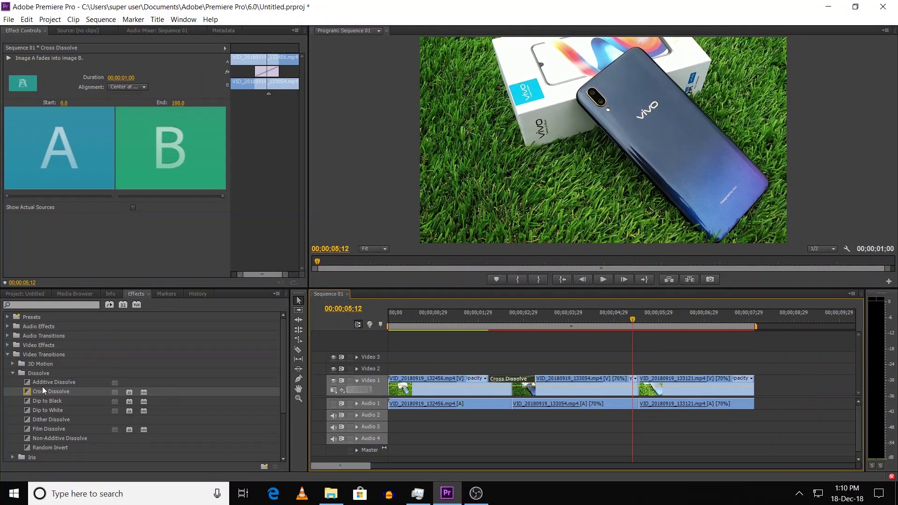
# Put a Band Wipe from the Wipe folder on the cut between clips two and three.
pyautogui.click(13, 372)
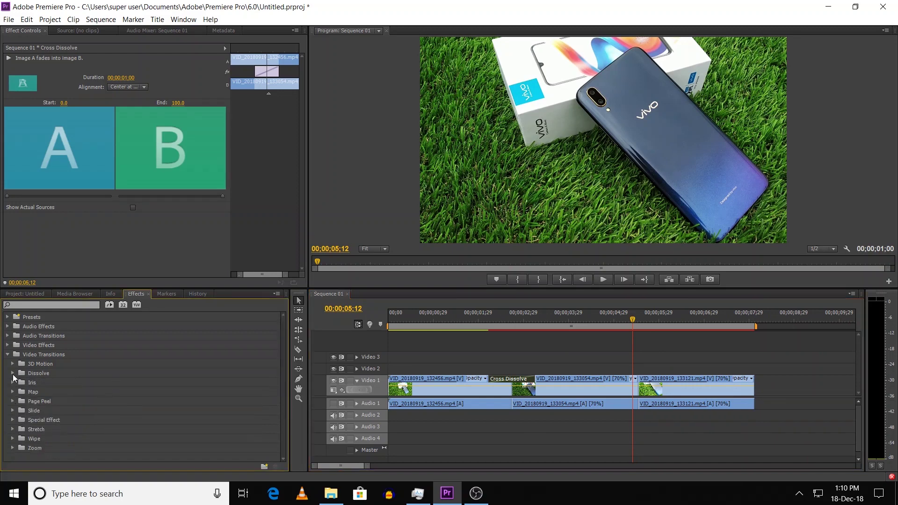
pyautogui.click(12, 438)
pyautogui.scroll(-3, 83, 429)
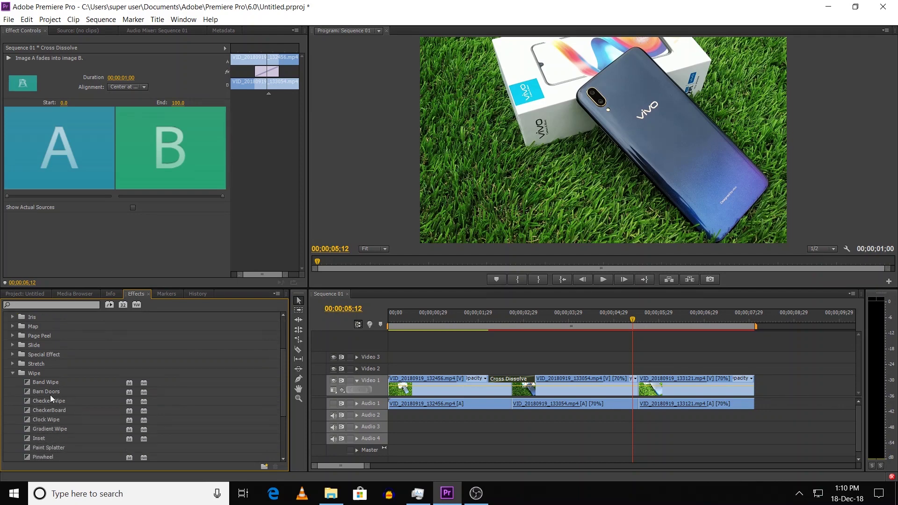
pyautogui.moveTo(49, 382); pyautogui.dragTo(640, 388)
pyautogui.click(631, 381)
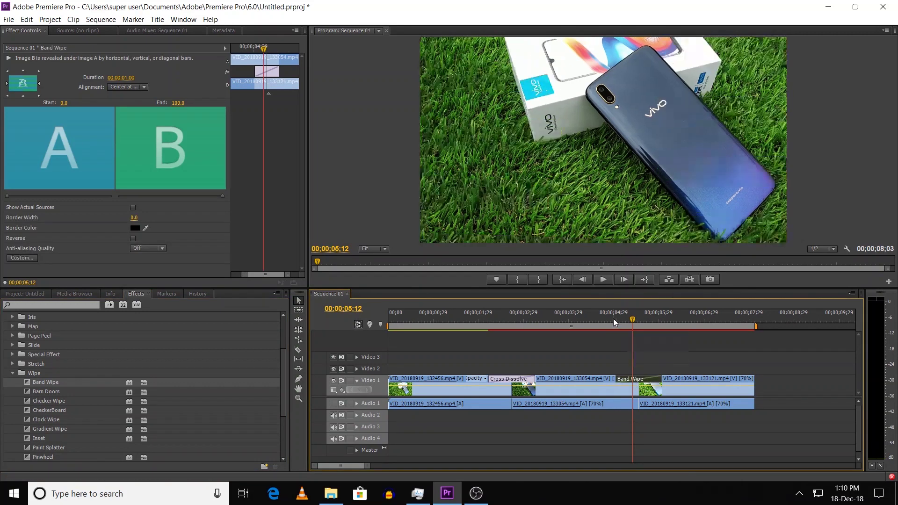
# Play back and scrub through the Band Wipe to preview it.
pyautogui.moveTo(610, 318); pyautogui.dragTo(605, 318)
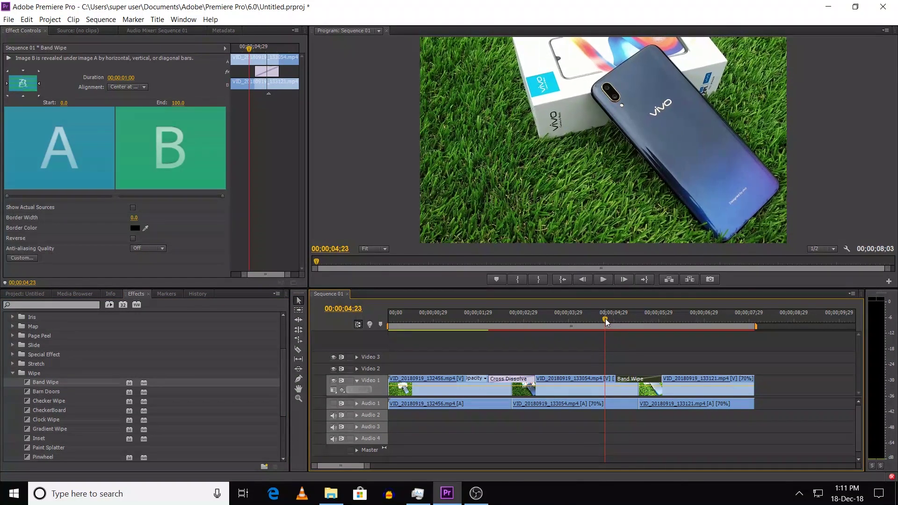
pyautogui.press('space')
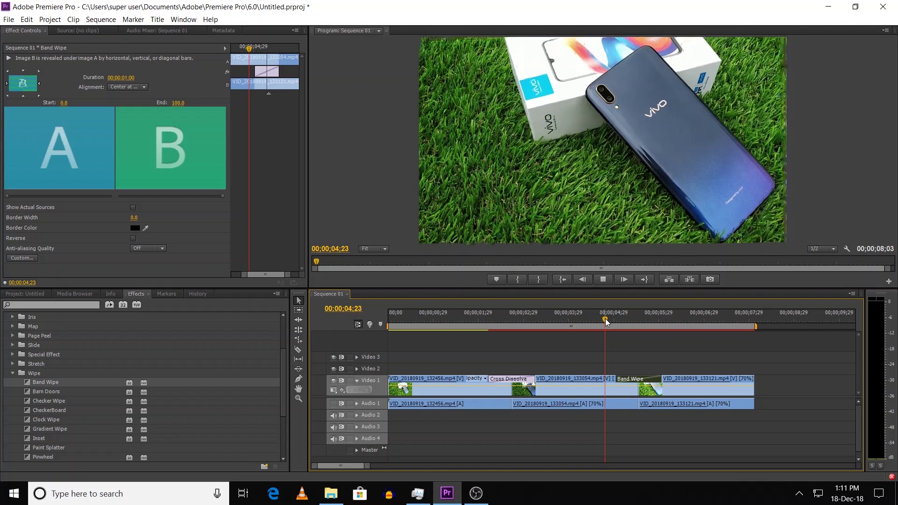
pyautogui.press('space')
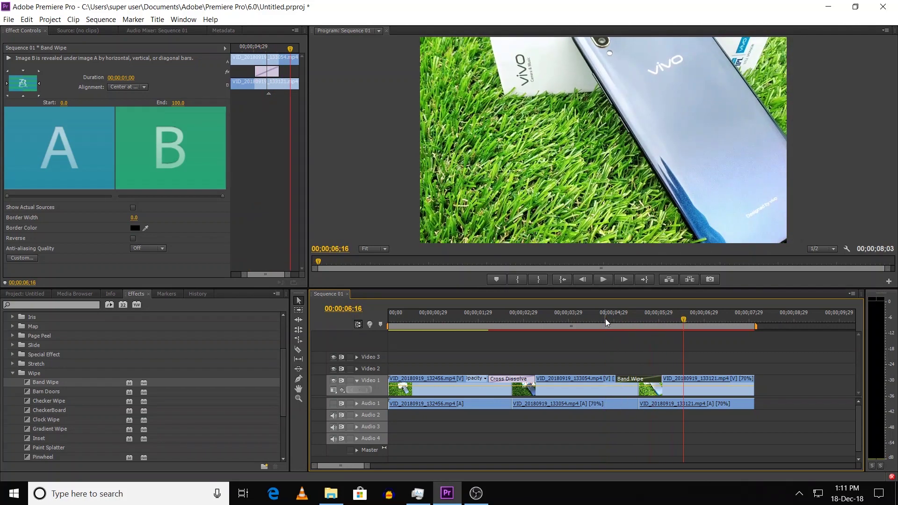
pyautogui.moveTo(654, 320); pyautogui.dragTo(630, 324)
pyautogui.scroll(-1, 109, 405)
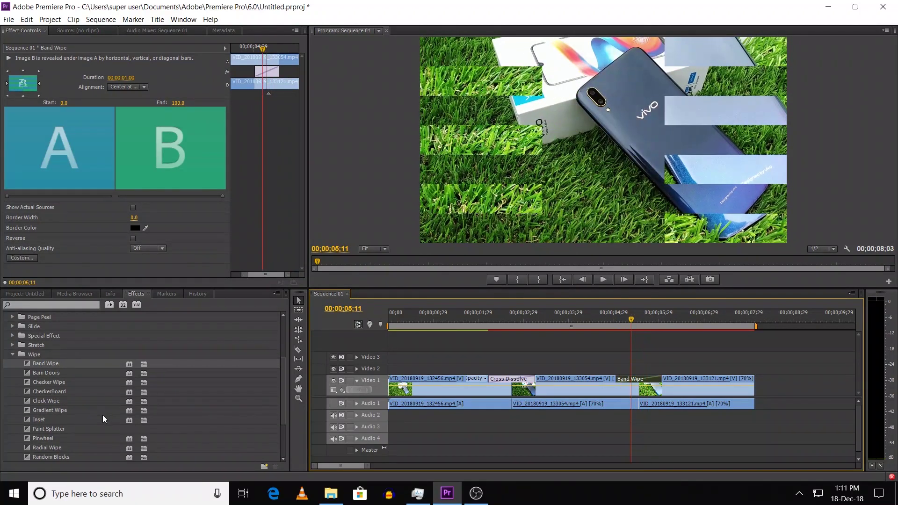
# Swap the Band Wipe for a Gradient Wipe at softness 10 and scrub through it.
pyautogui.moveTo(54, 412); pyautogui.dragTo(631, 381)
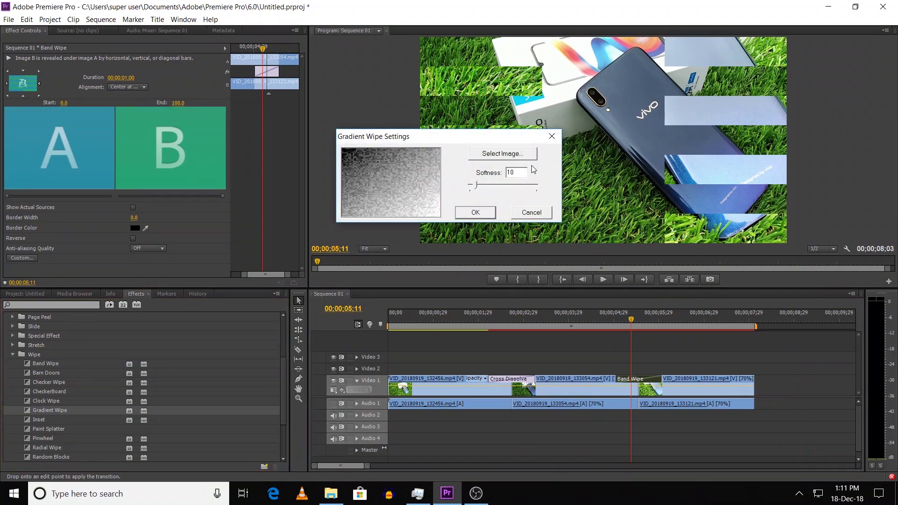
pyautogui.click(489, 212)
pyautogui.moveTo(622, 317); pyautogui.dragTo(621, 338)
pyautogui.scroll(2, 42, 402)
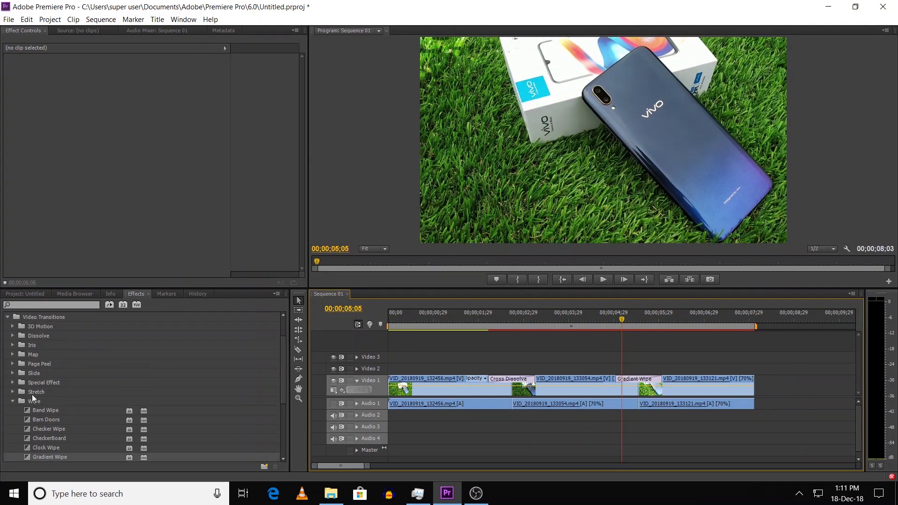
# Replace the Gradient Wipe with Dip to Black from the Dissolve folder and scrub through it.
pyautogui.click(13, 345)
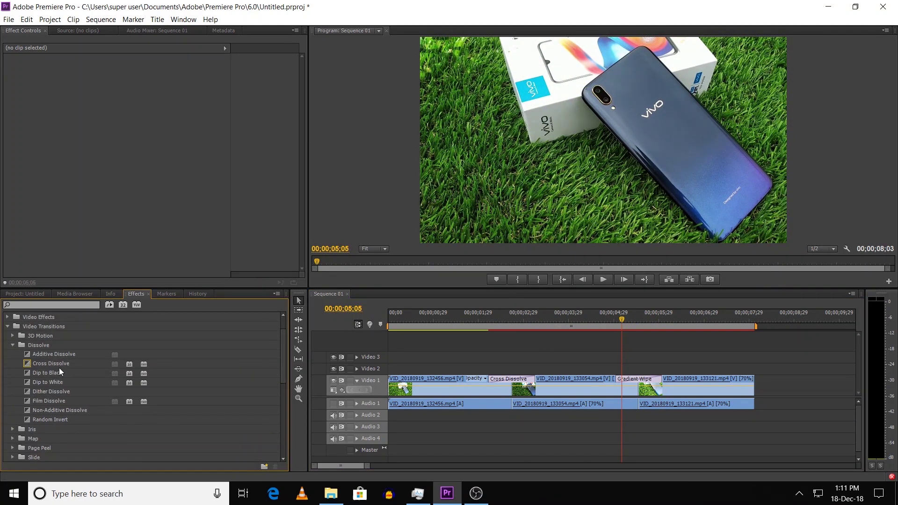
pyautogui.moveTo(49, 374); pyautogui.dragTo(633, 380)
pyautogui.moveTo(617, 316); pyautogui.dragTo(613, 344)
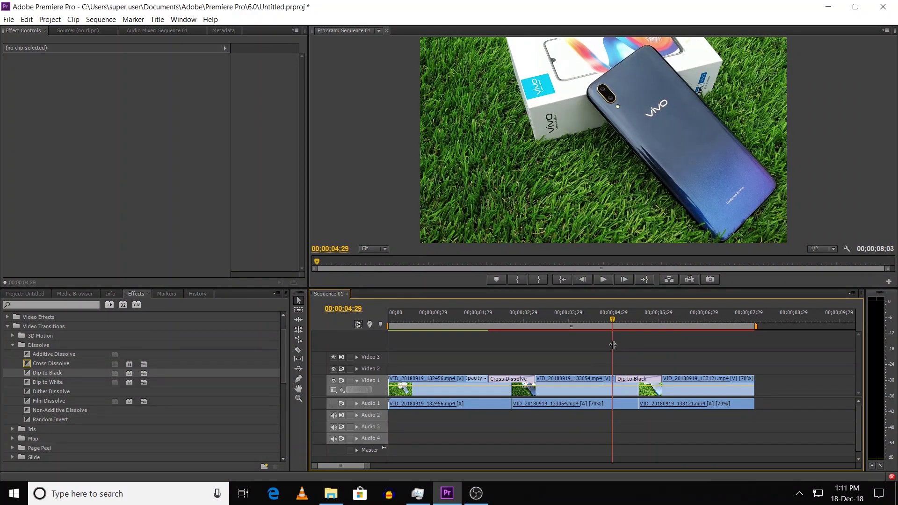